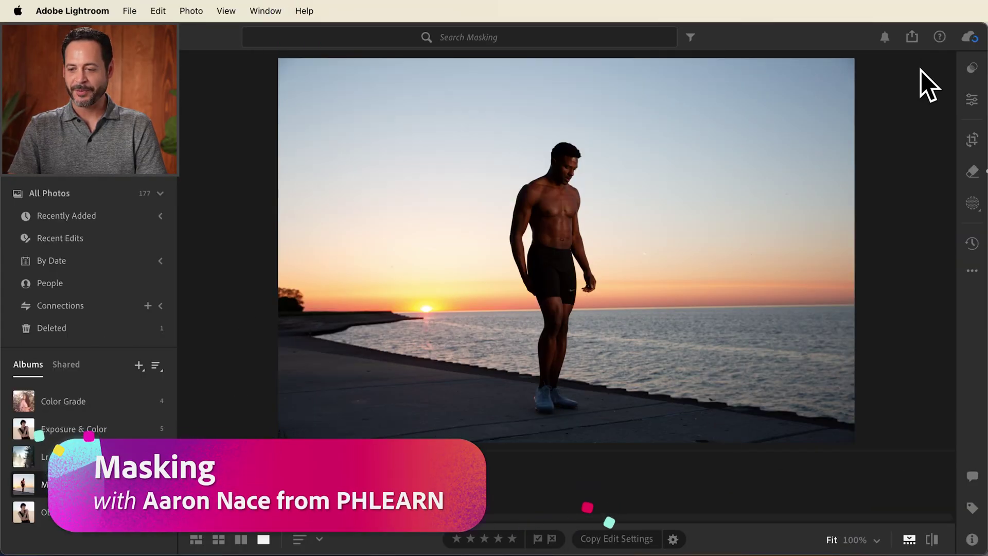
- Rotate the sunrise photo about one degree (Straighten +1.08) so the horizon sits level
left_click(972, 141)
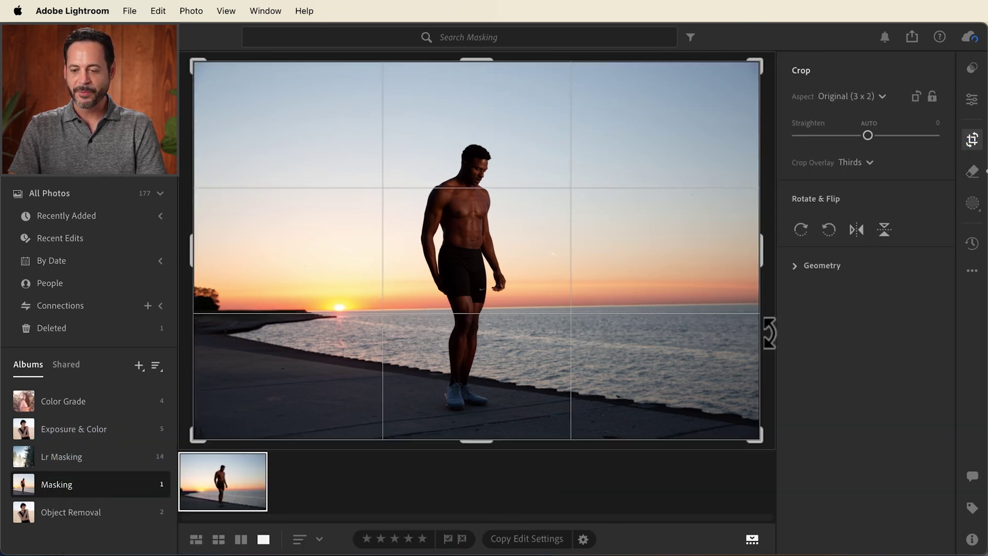
left_click_drag(770, 328, 770, 332)
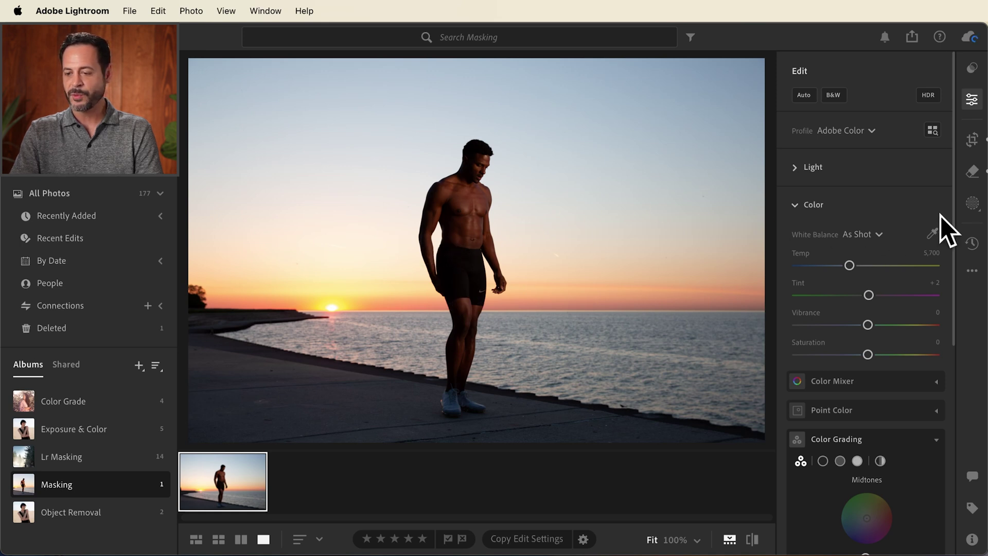
- Create Mask 1 from Person 1 with Entire Person selected
left_click(969, 210)
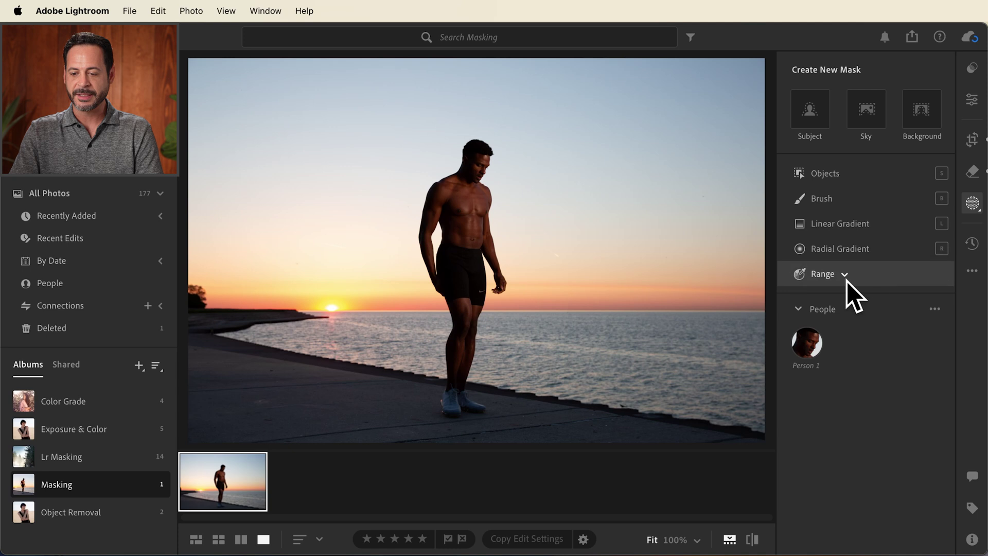
mouse_move(812, 345)
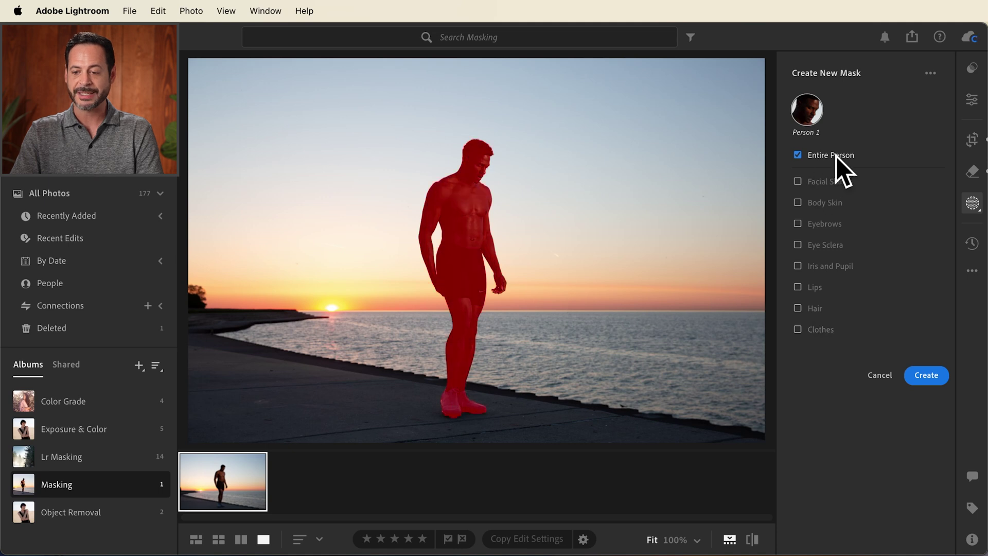
left_click(925, 371)
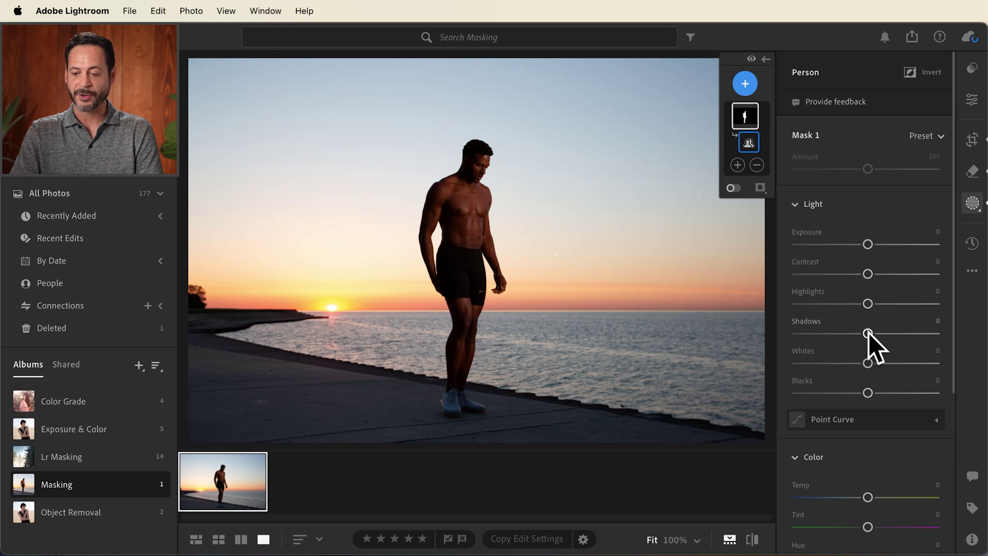
- Set the person mask to Shadows +34, Exposure +0.16, Contrast +13 and Temp +13
left_click_drag(868, 332, 891, 331)
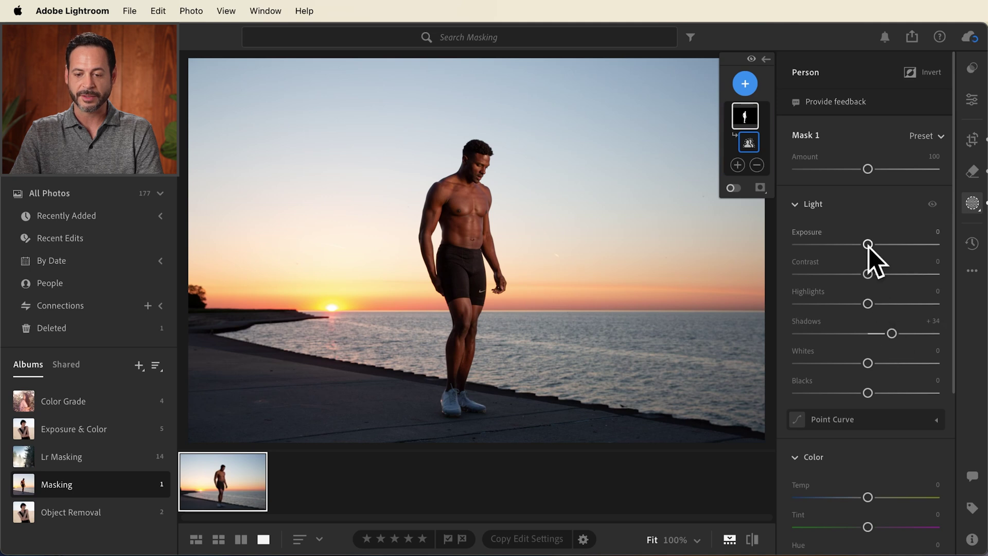
left_click_drag(868, 247, 878, 273)
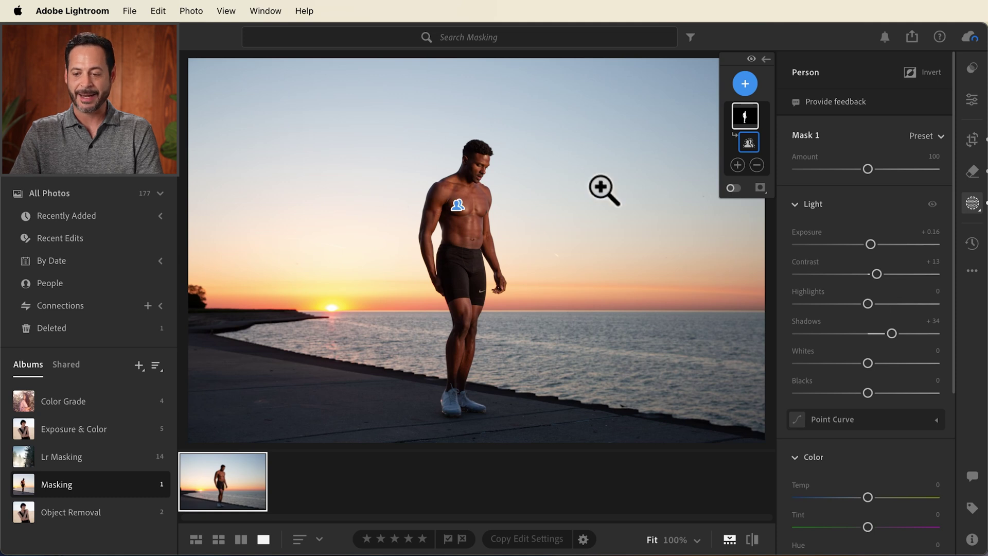
scroll(842, 259, "down", 2)
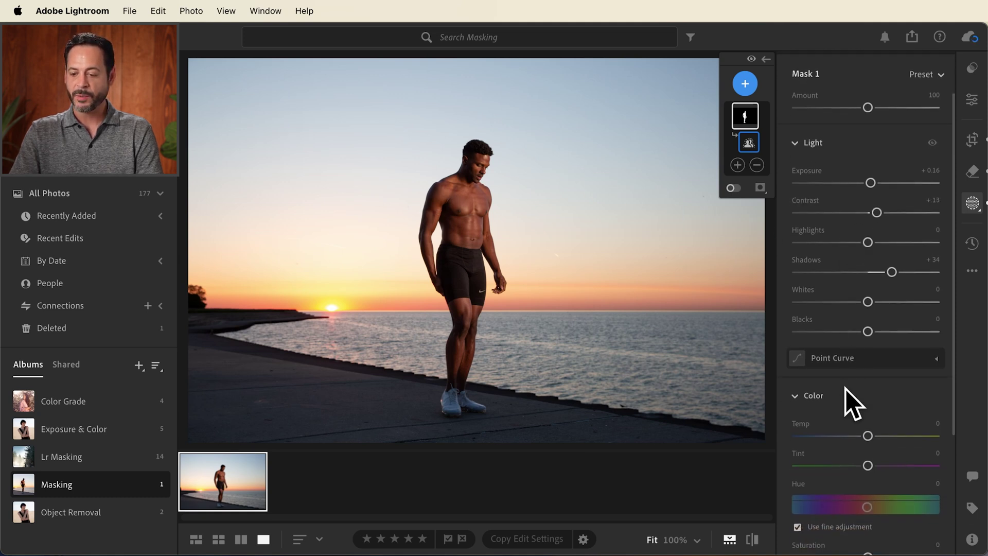
left_click_drag(866, 435, 873, 435)
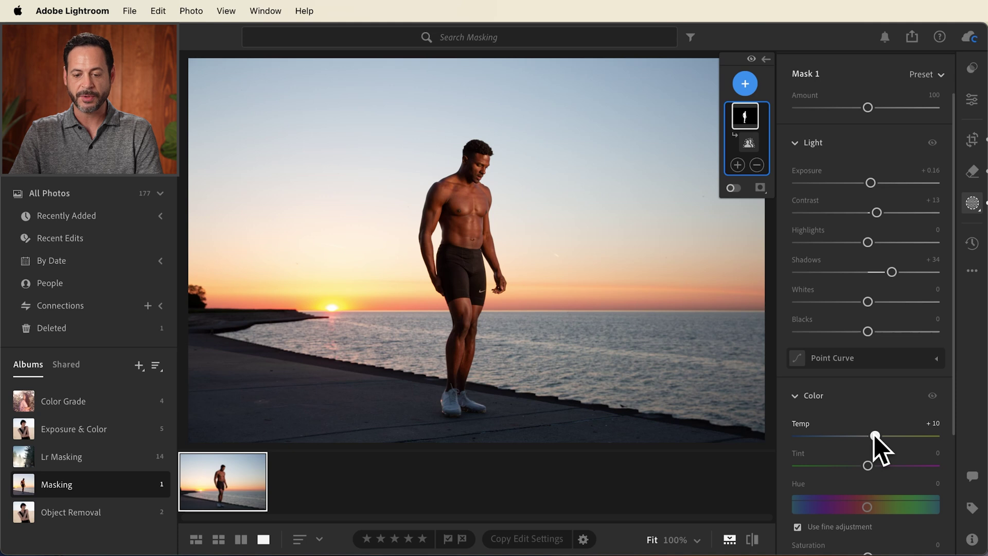
left_click_drag(873, 434, 873, 434)
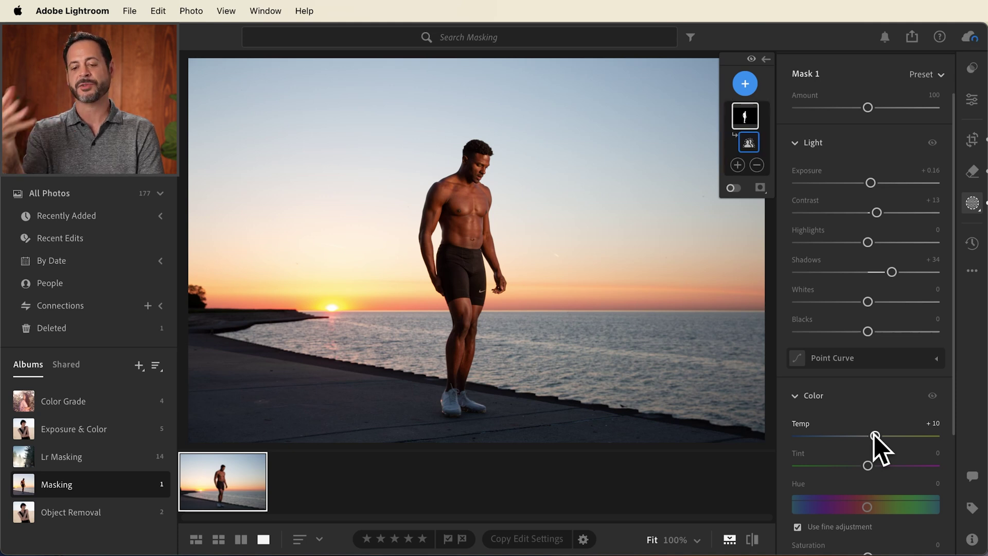
left_click_drag(874, 434, 875, 433)
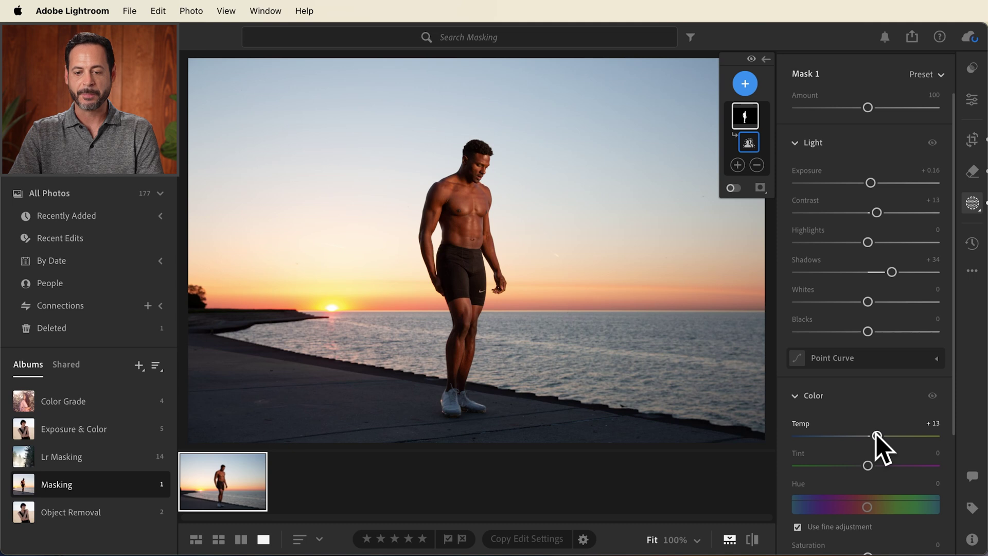
- Expand the Masks list and toggle Mask 1 on and off to compare the man's brightening
left_click(766, 60)
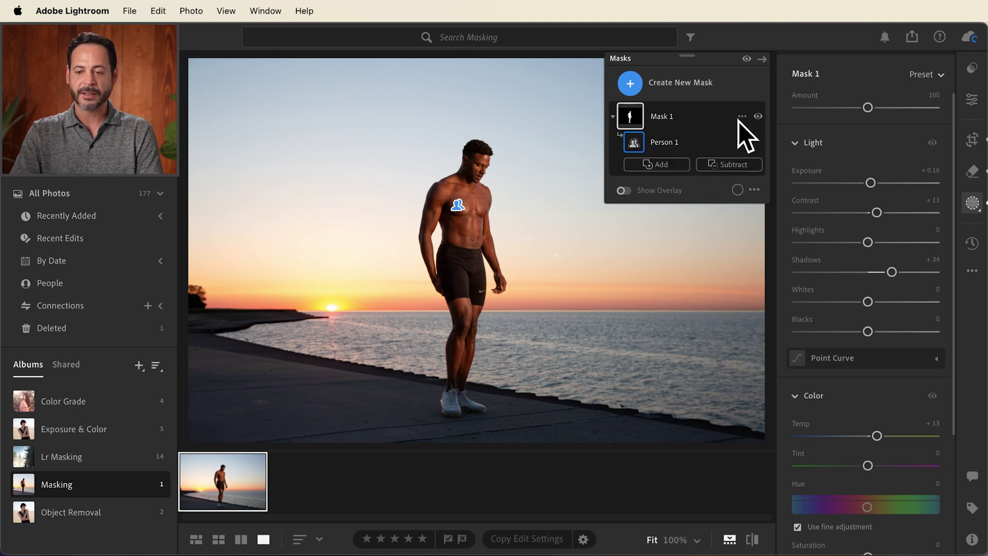
left_click(758, 117)
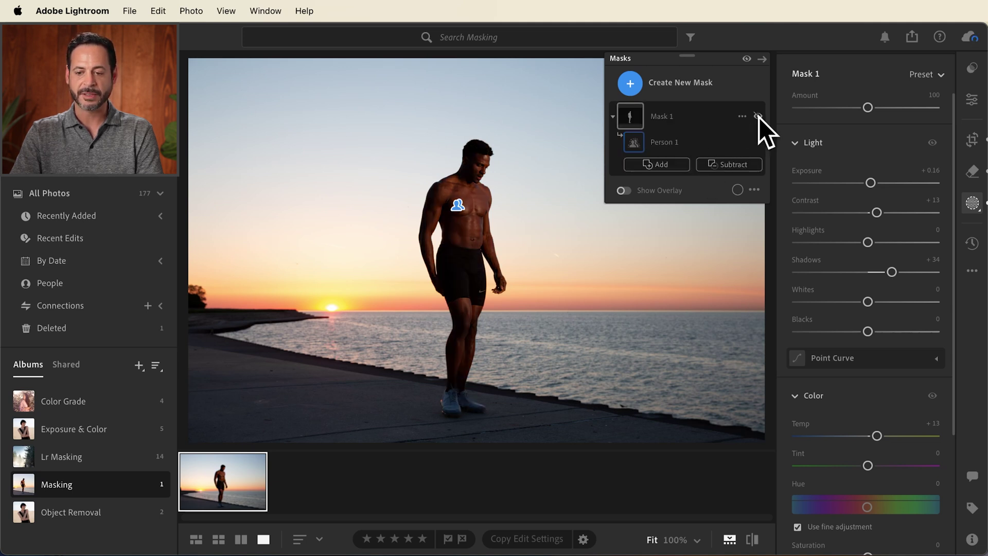
left_click(758, 117)
left_click(758, 117)
left_click(758, 116)
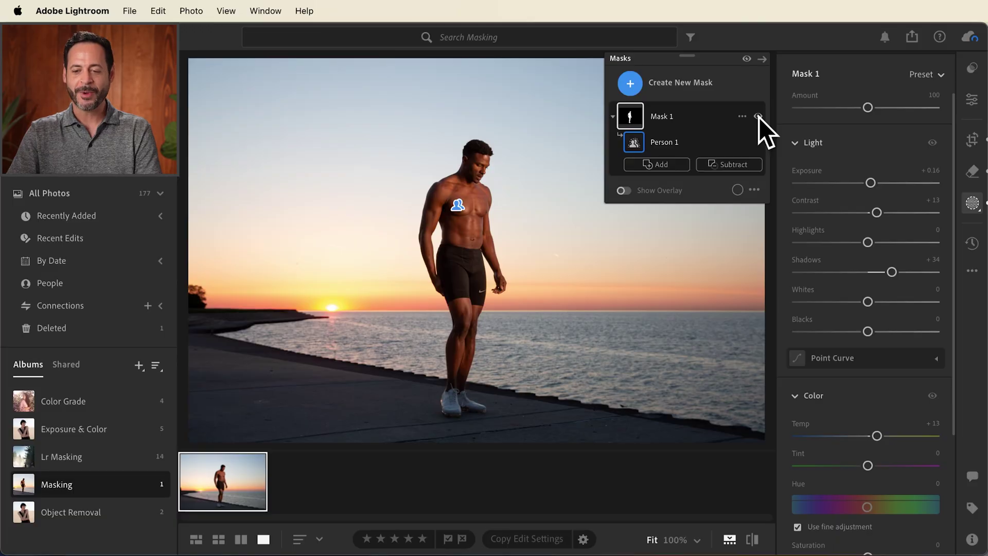
left_click(691, 83)
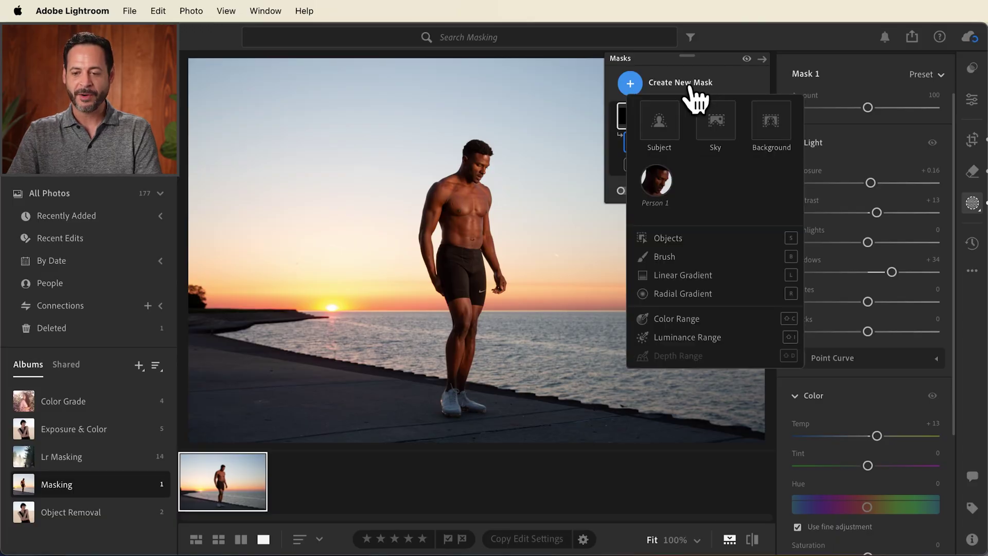
- Add a Sky mask that warms the sky with Temp +15 and Saturation +11
left_click(722, 132)
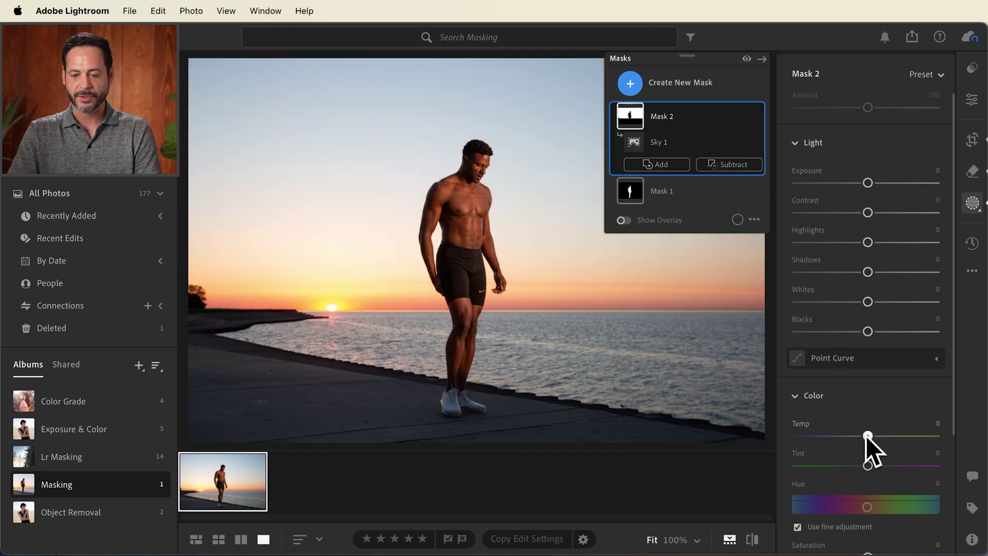
left_click_drag(869, 436, 873, 436)
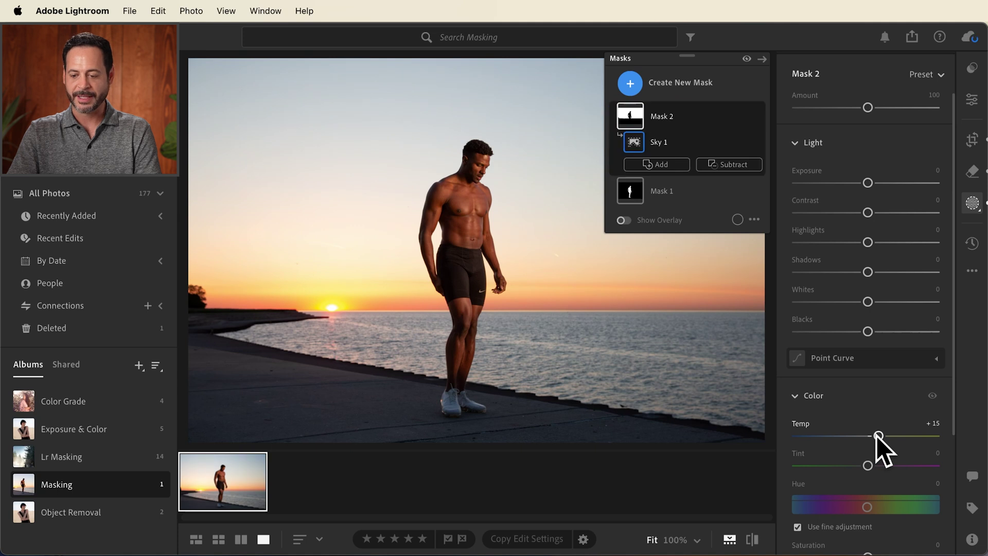
scroll(875, 437, "down", 3)
left_click_drag(864, 489, 872, 489)
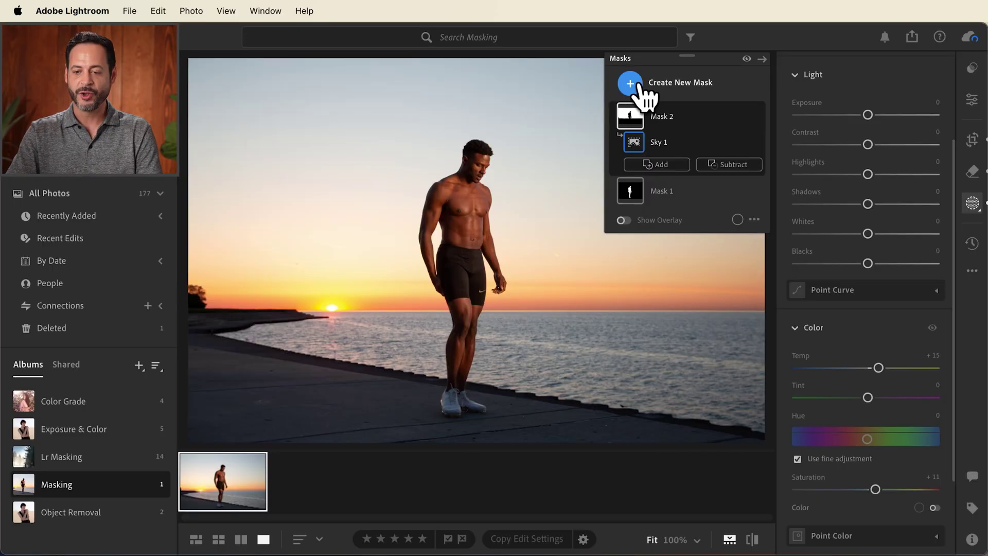
left_click(640, 84)
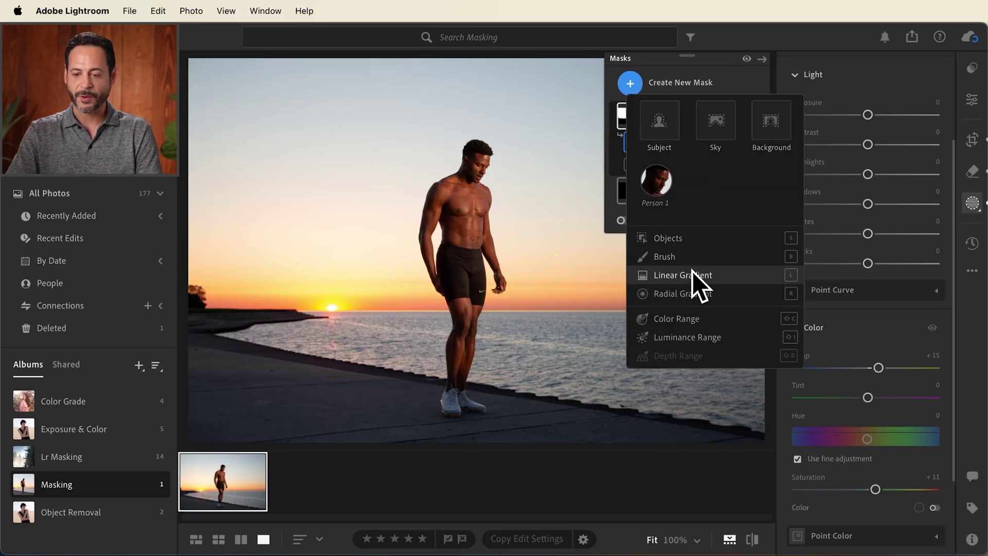
- Draw a radial gradient centred on the setting sun and enlarge it to reach over the man
left_click(693, 291)
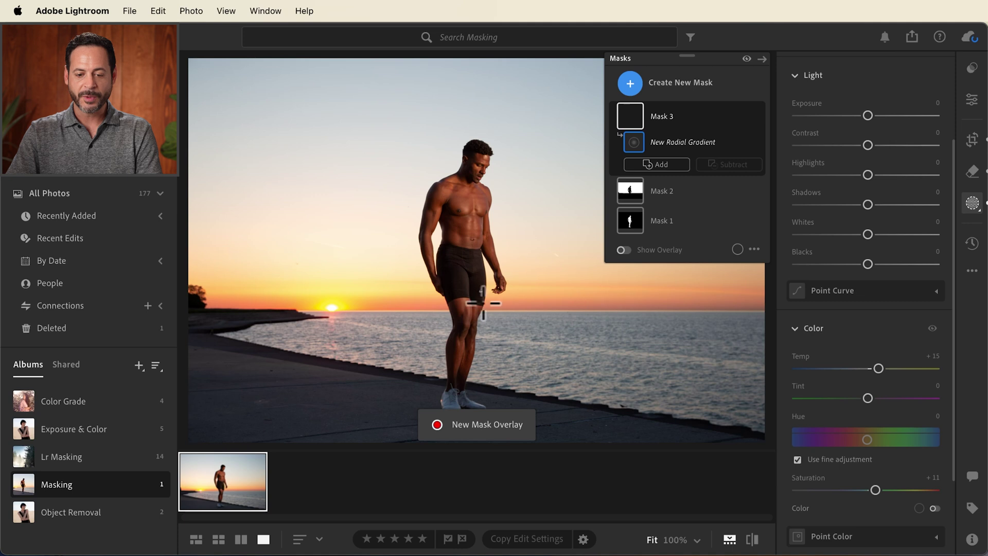
left_click_drag(332, 308, 608, 88)
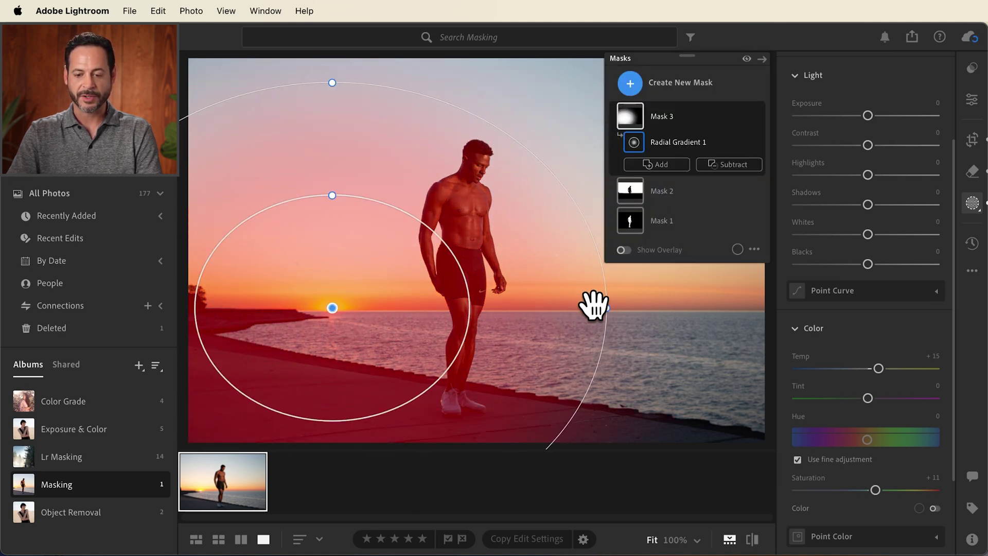
mouse_move(602, 309)
left_mouse_down()
mouse_move(673, 304)
mouse_move(571, 304)
mouse_move(622, 304)
mouse_move(612, 306)
left_mouse_up()
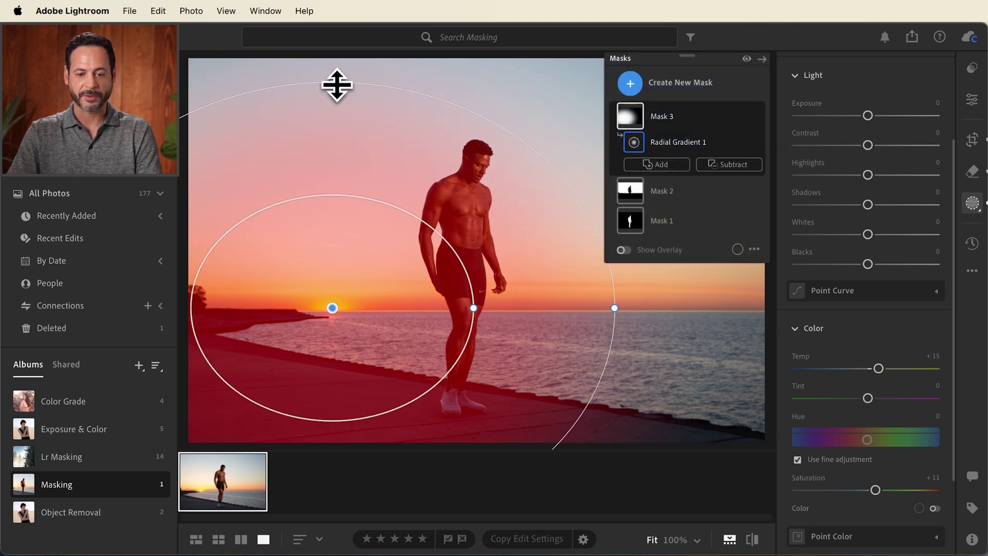
left_click_drag(335, 84, 331, 73)
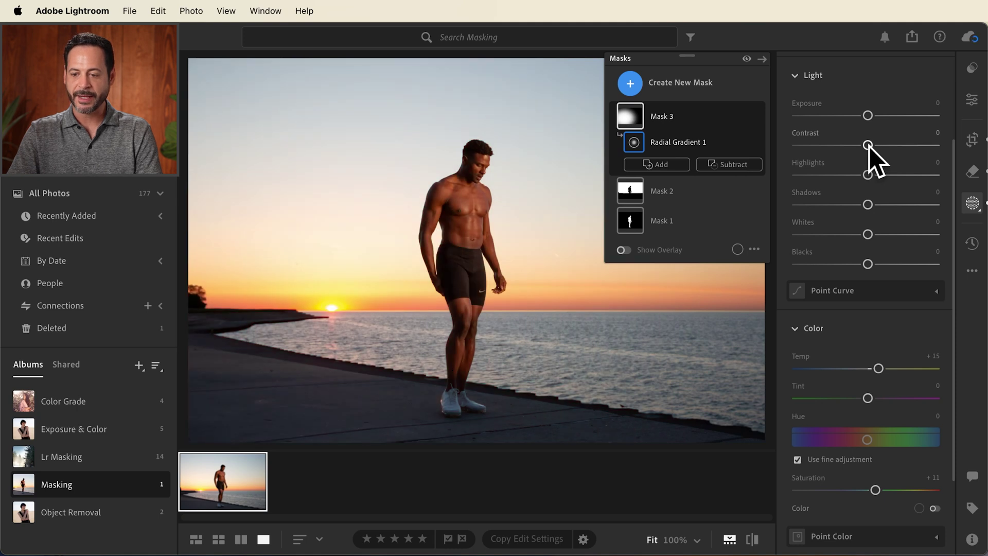
- Give the sun-glow gradient Exposure +0.40, Shadows +17 and Temp +17, and toggle it to compare
left_click_drag(868, 205, 880, 205)
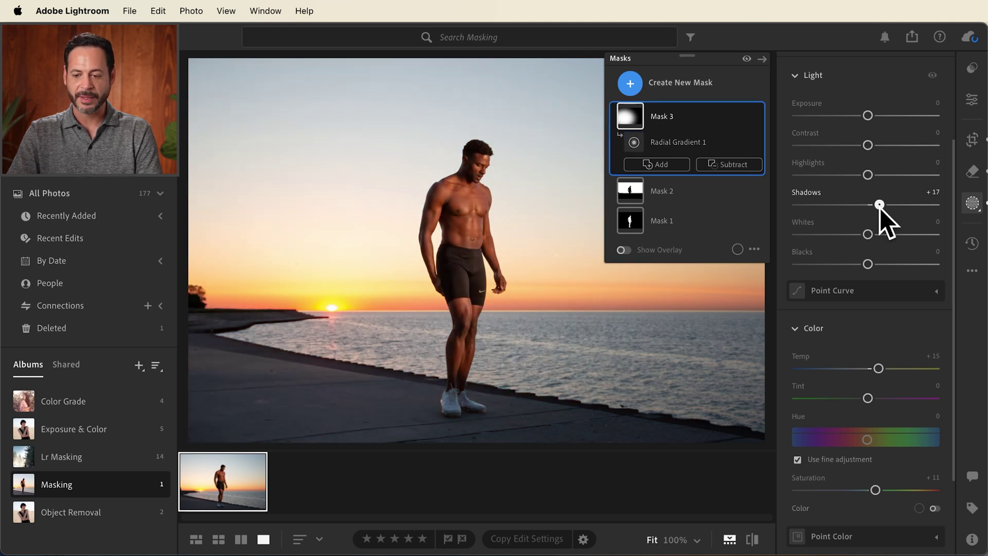
double_click(878, 368)
left_click_drag(871, 369, 884, 368)
left_click_drag(868, 115, 878, 115)
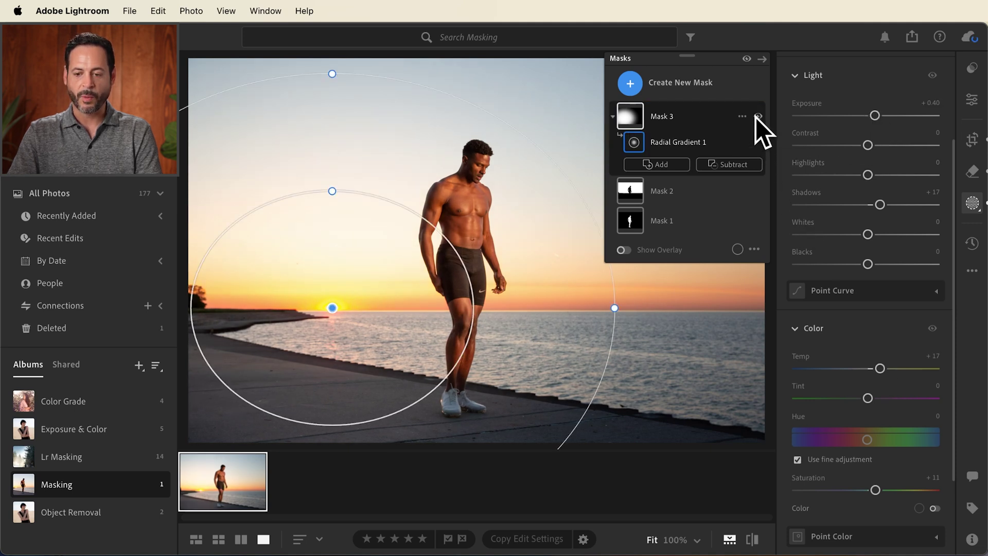
left_click(755, 117)
left_click(755, 117)
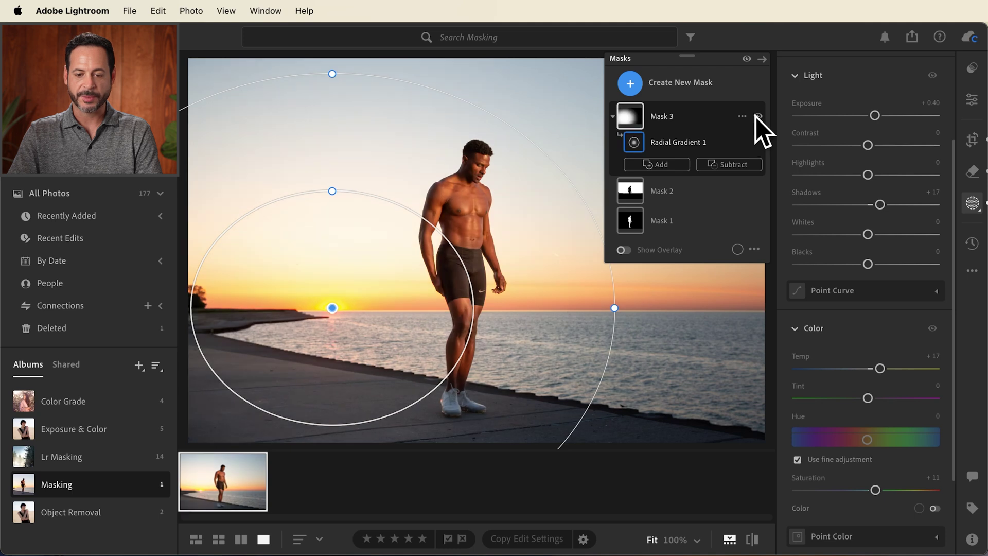
left_click(756, 116)
- Toggle Mask 3 on and off to see how the sun glow affects the man
left_click(755, 116)
left_click(755, 116)
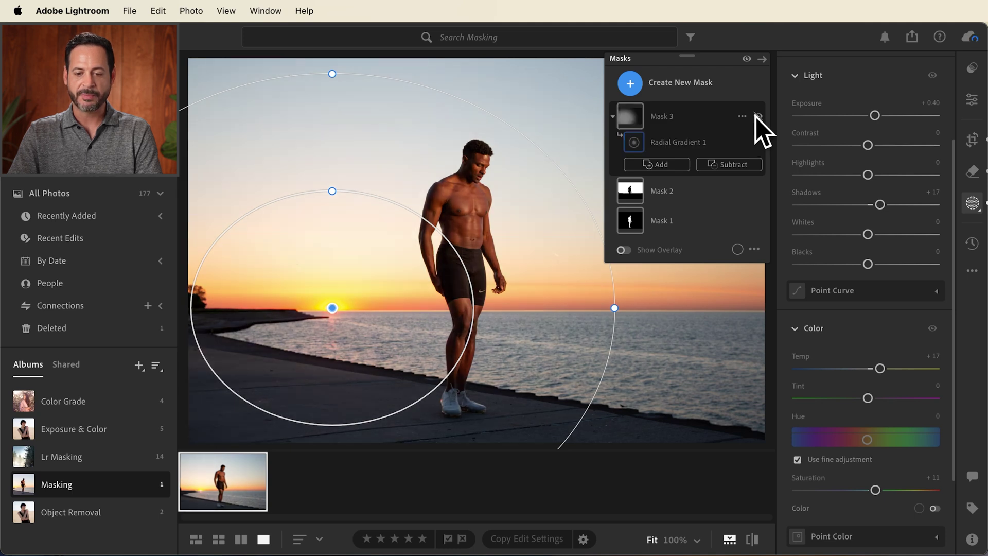
left_click(755, 116)
left_click(755, 116)
left_click(755, 116)
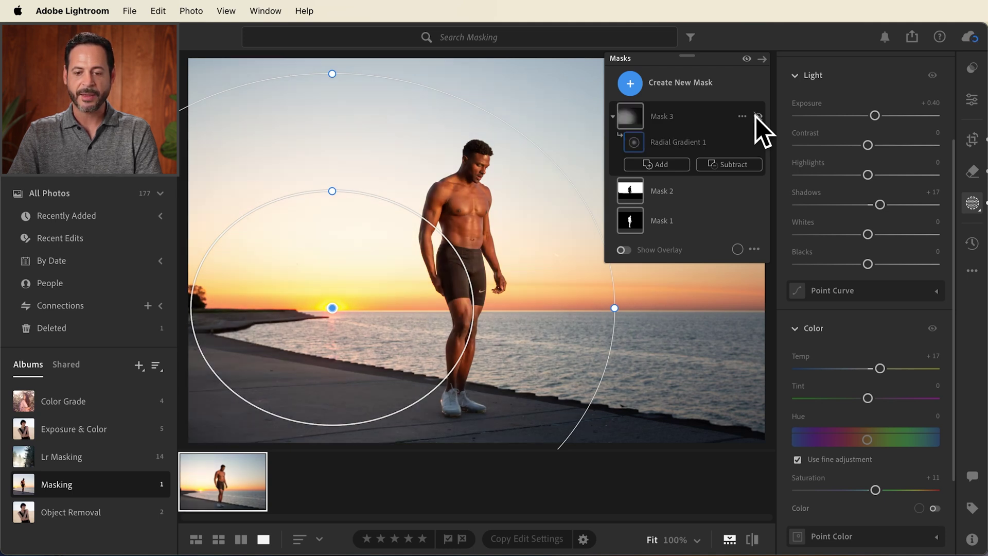
left_click(755, 117)
left_click(756, 116)
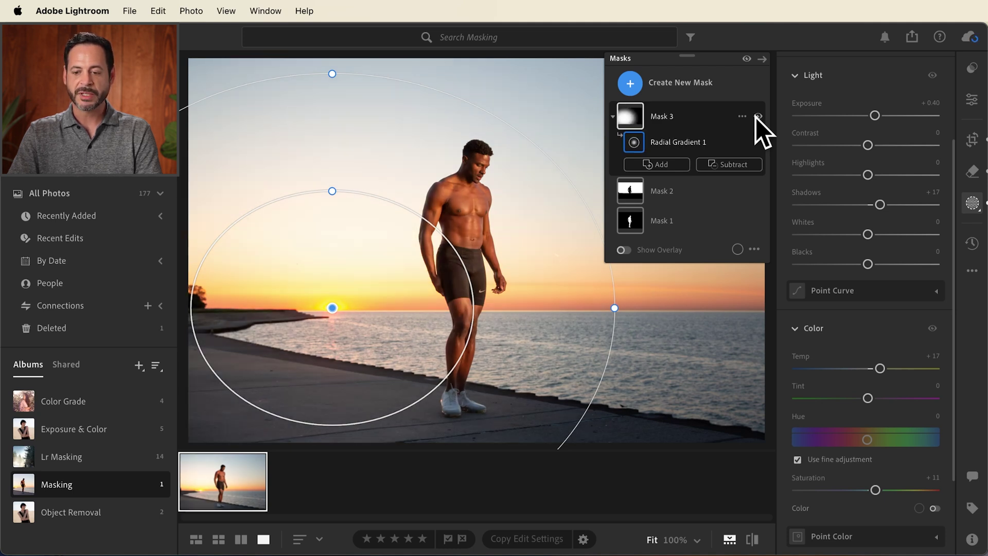
- Subtract Person 1 (Entire Person) from Mask 3 and toggle it to confirm the man is unaffected
left_click(744, 166)
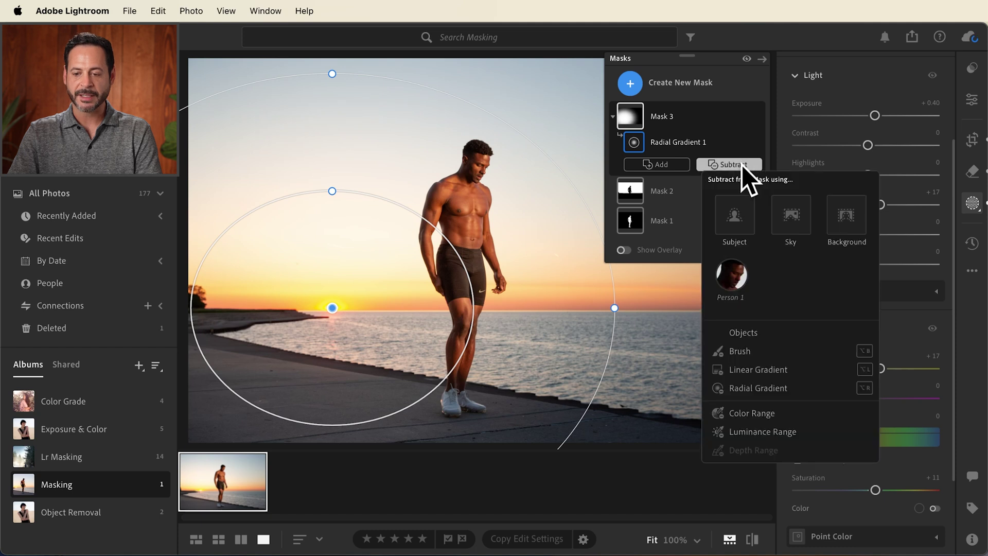
left_click(731, 278)
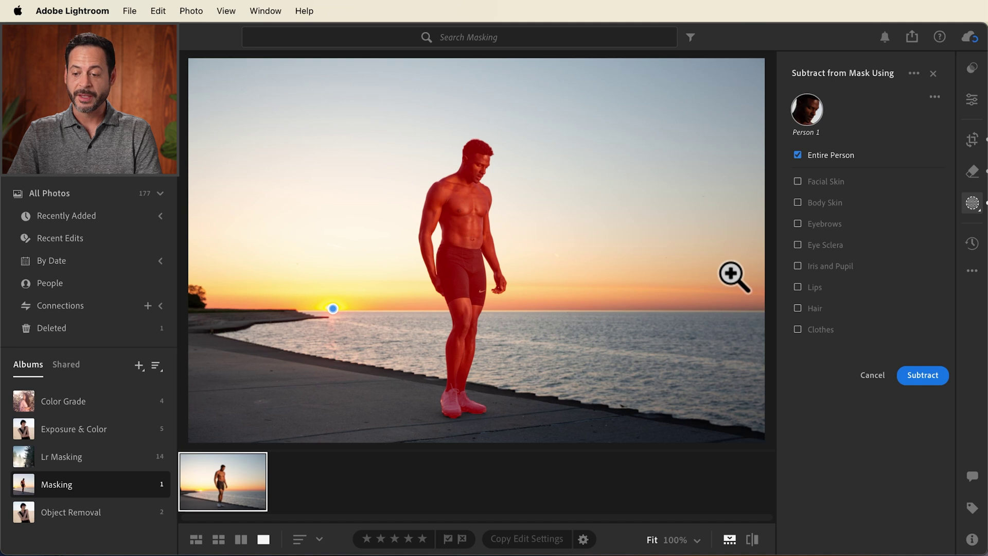
left_click(919, 373)
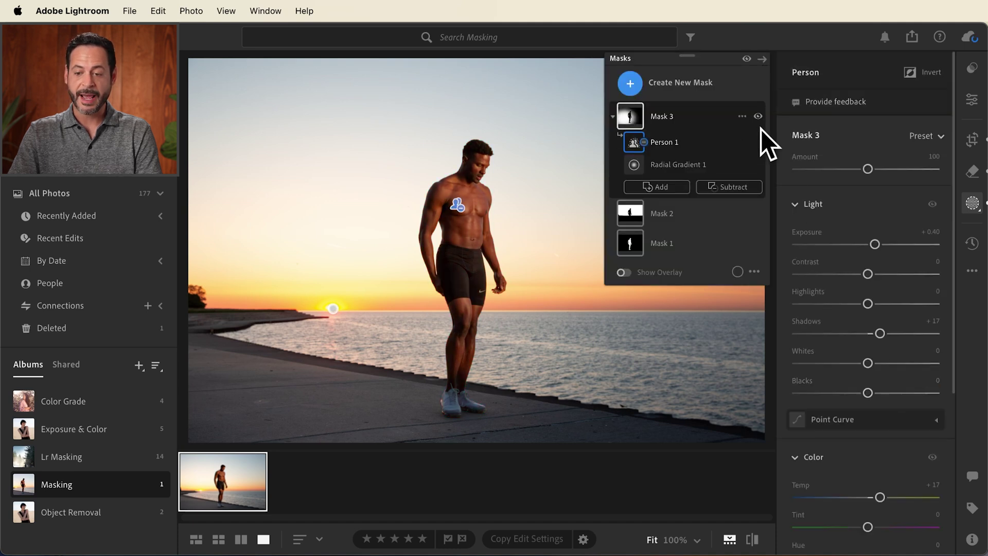
left_click(757, 117)
left_click(757, 116)
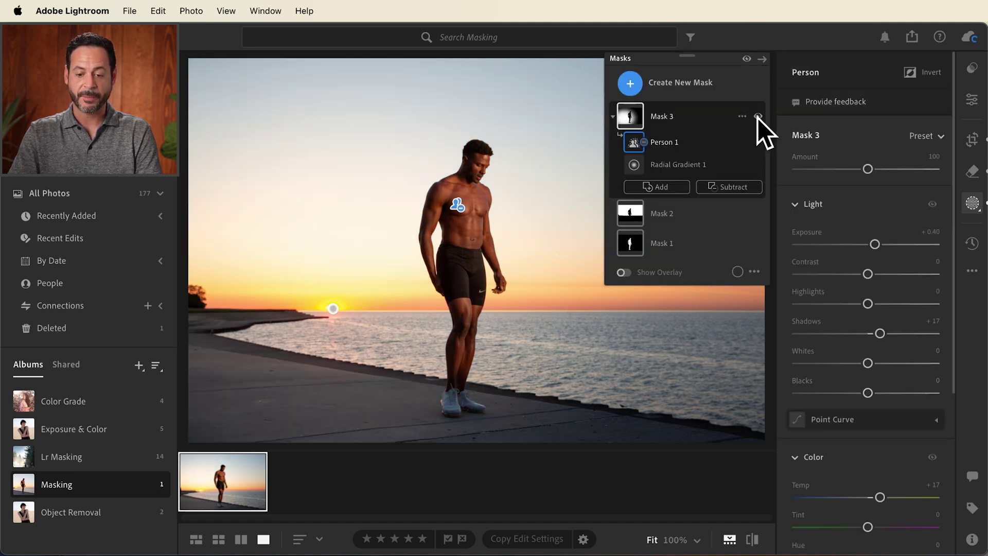
left_click(758, 117)
left_click(758, 116)
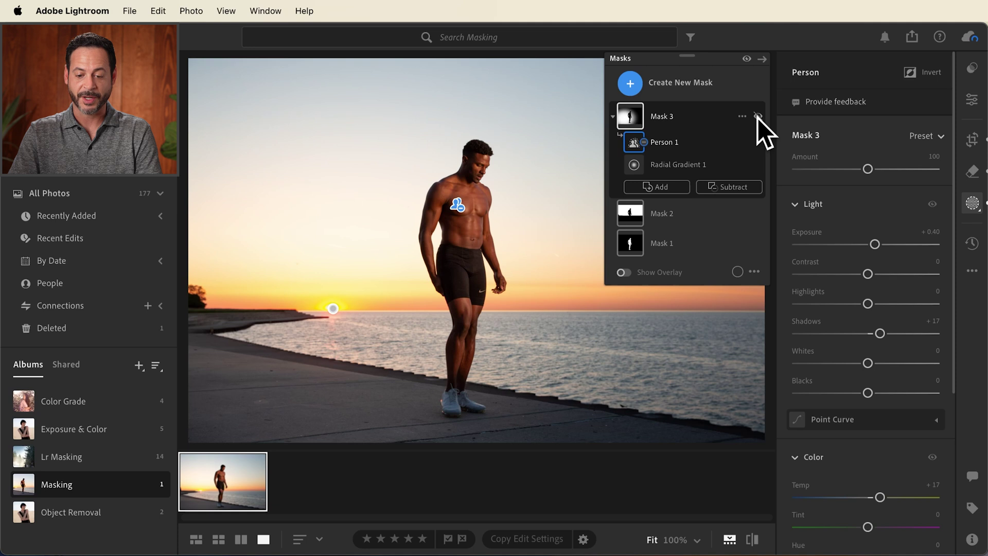
left_click(757, 117)
left_click(758, 116)
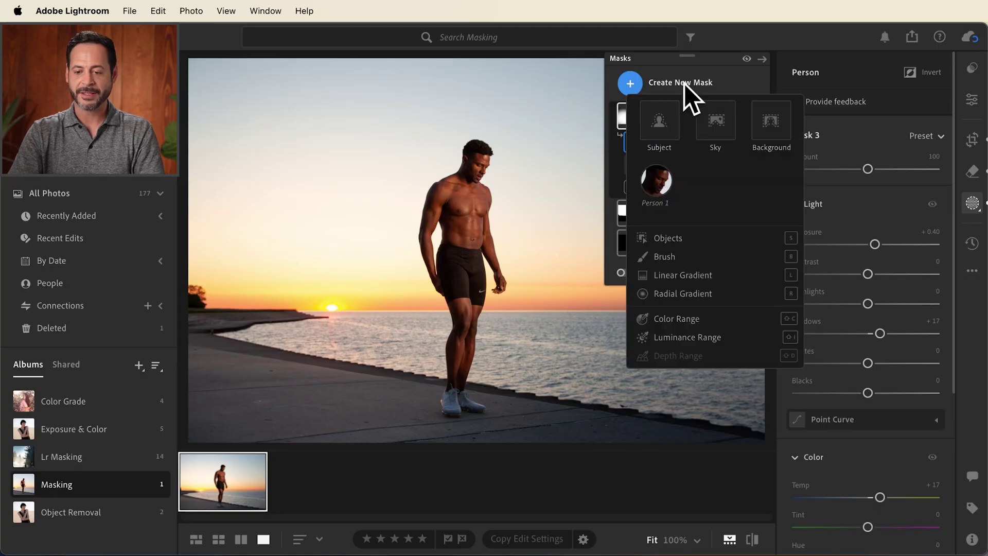
- Draw a large radial gradient around the man, shift it down, and set Temp -61, Exposure -0.52
left_click(681, 293)
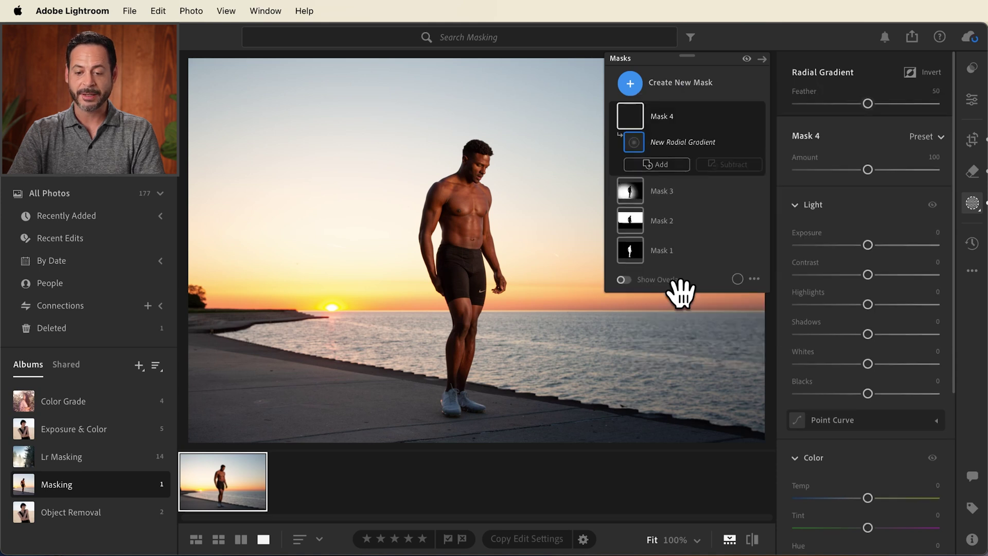
left_click_drag(469, 204, 761, 425)
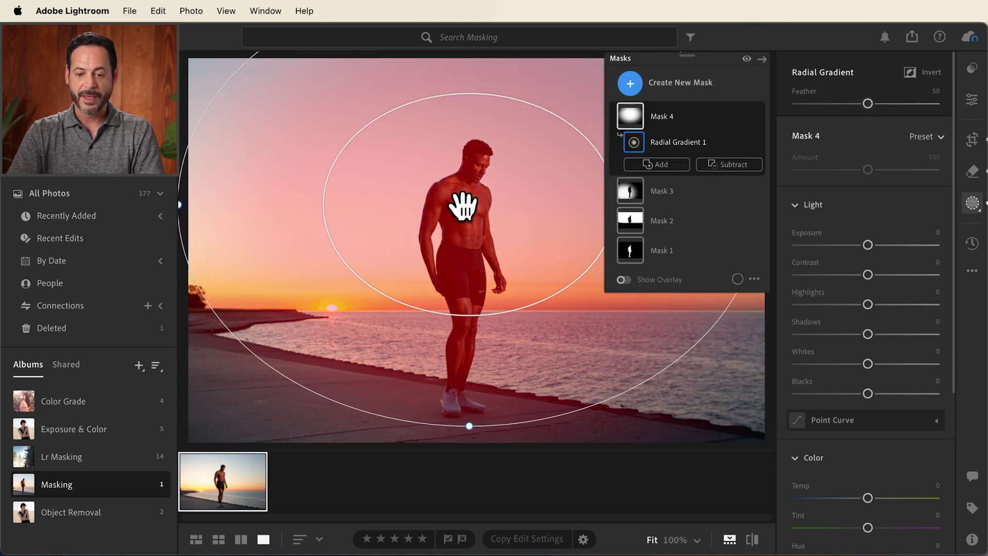
left_click_drag(463, 205, 478, 266)
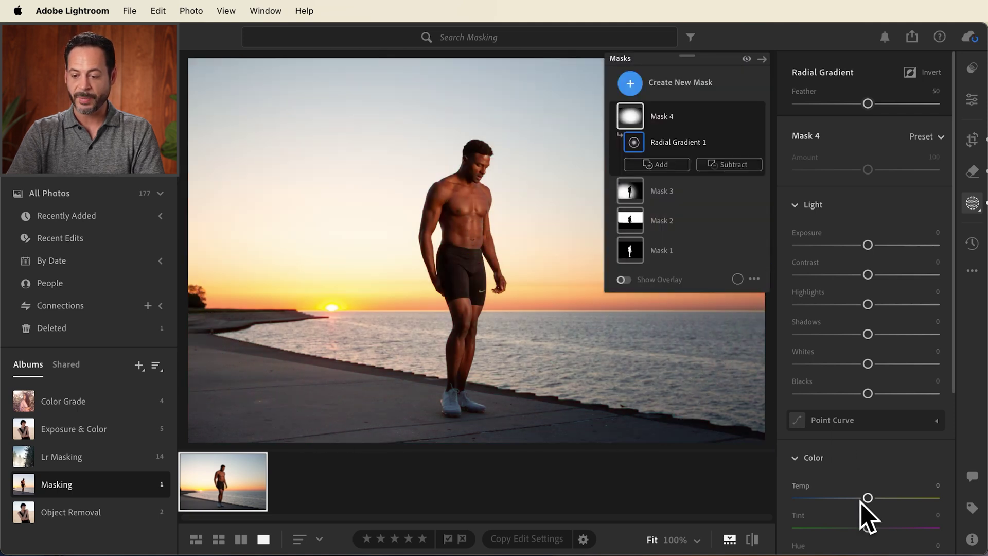
left_click_drag(867, 498, 824, 492)
left_click_drag(866, 245, 857, 245)
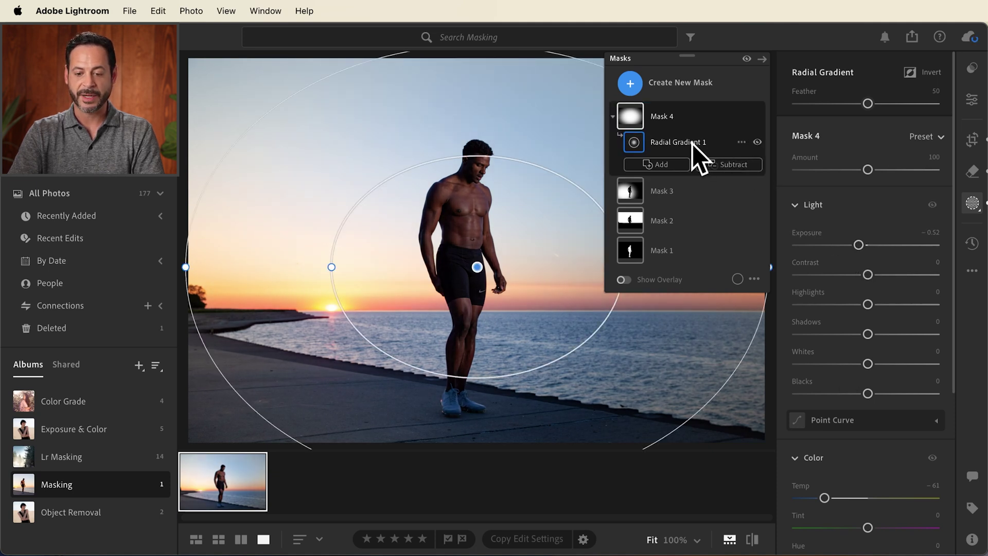
- Invert Mask 4 into an edge vignette, ease Temp to -46, and toggle it to compare
left_click(909, 73)
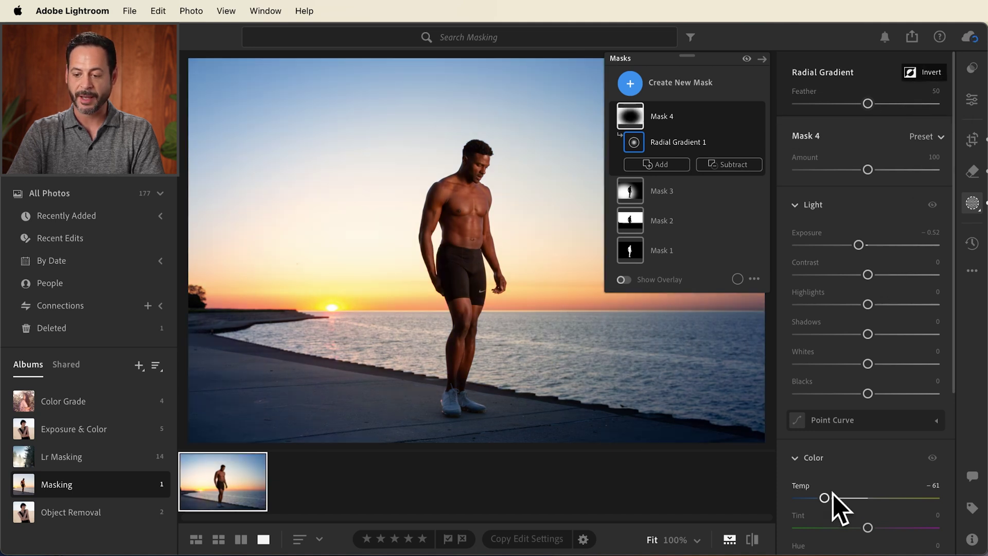
left_click_drag(829, 498, 838, 498)
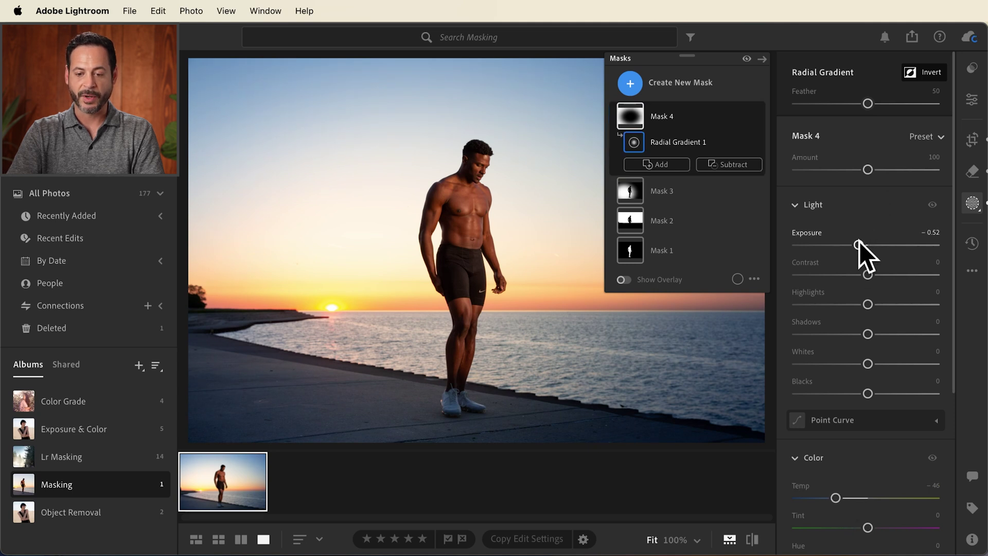
left_click(758, 115)
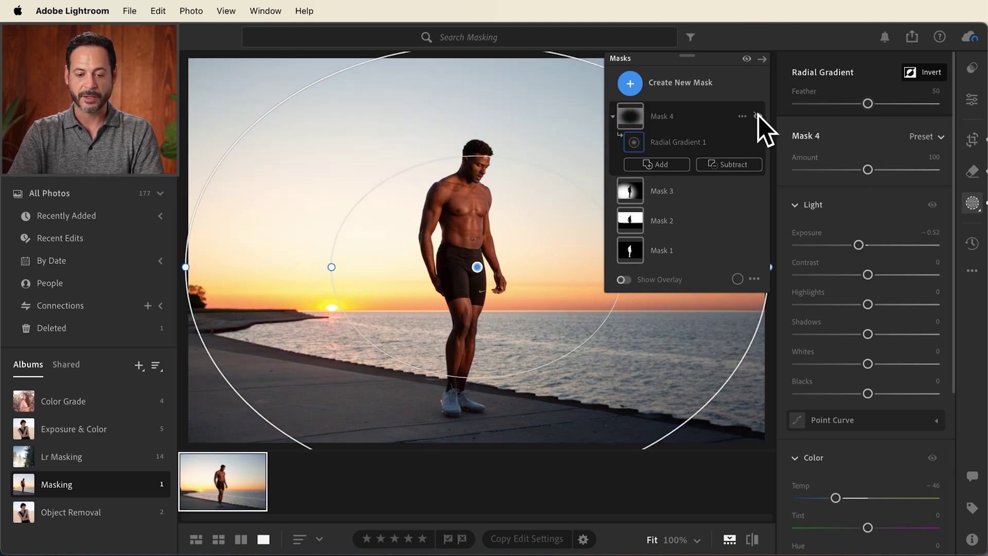
left_click(758, 115)
left_click(758, 115)
left_click(758, 115)
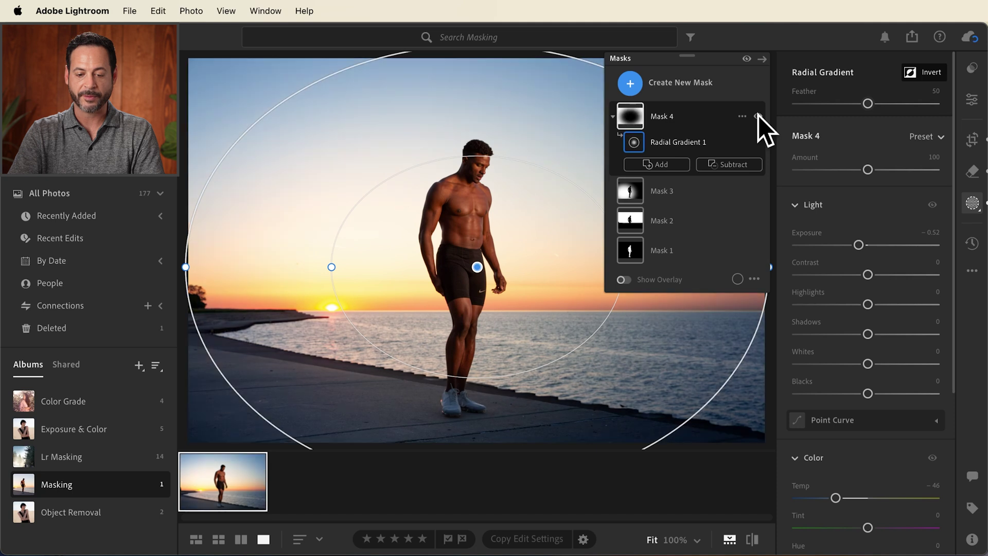
left_click(757, 115)
left_click(757, 116)
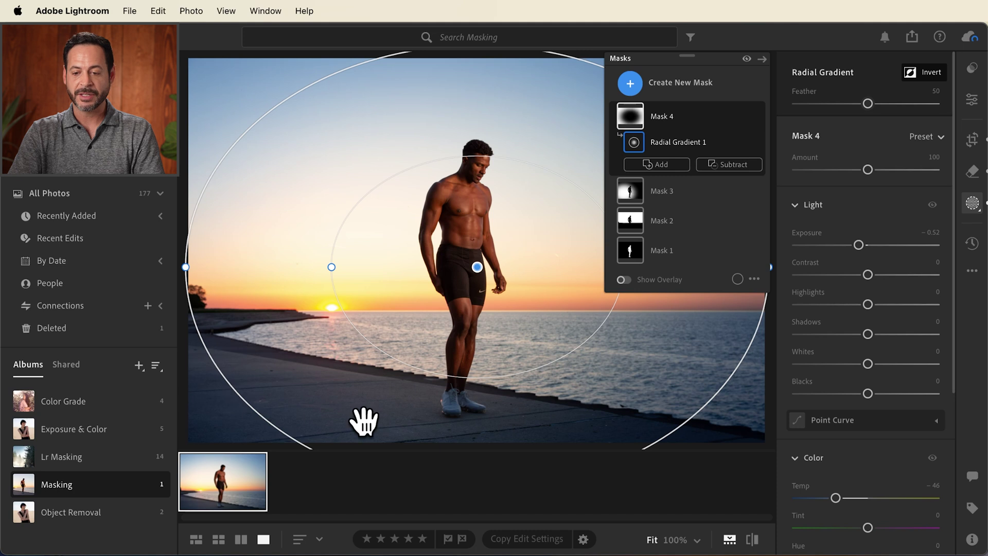
left_click(736, 167)
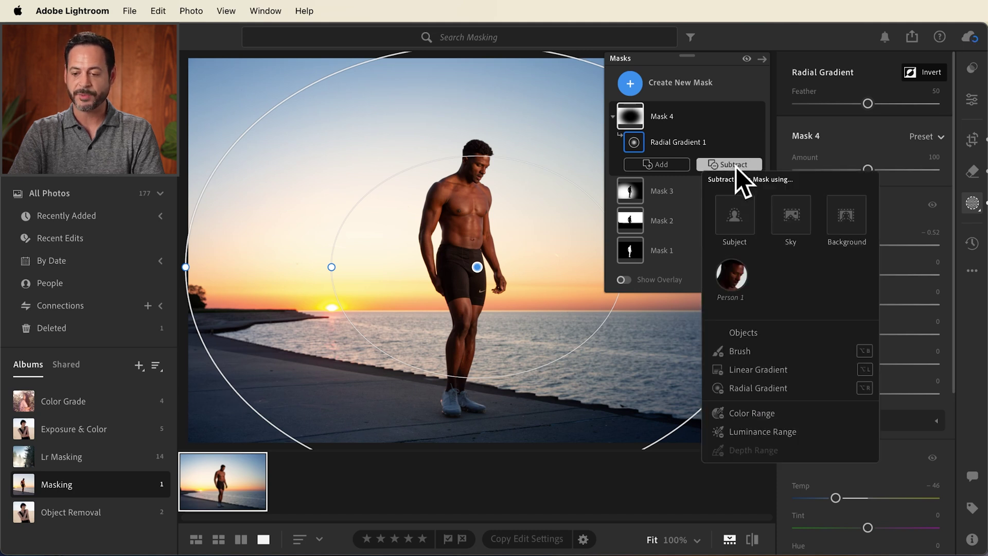
- Subtract a linear gradient from Mask 4, positioned low over the foreground walkway to ease the vignette
left_click(777, 369)
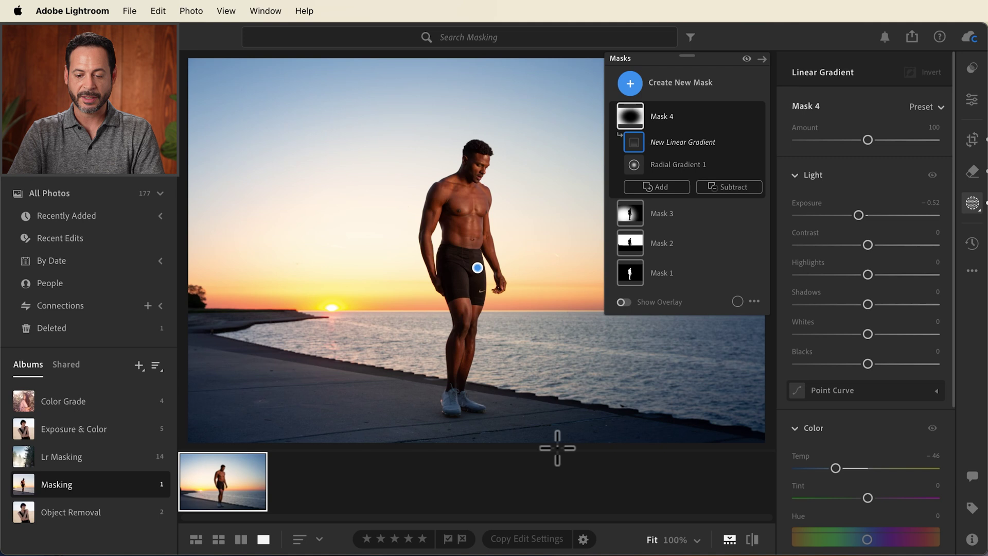
left_click_drag(562, 450, 556, 316)
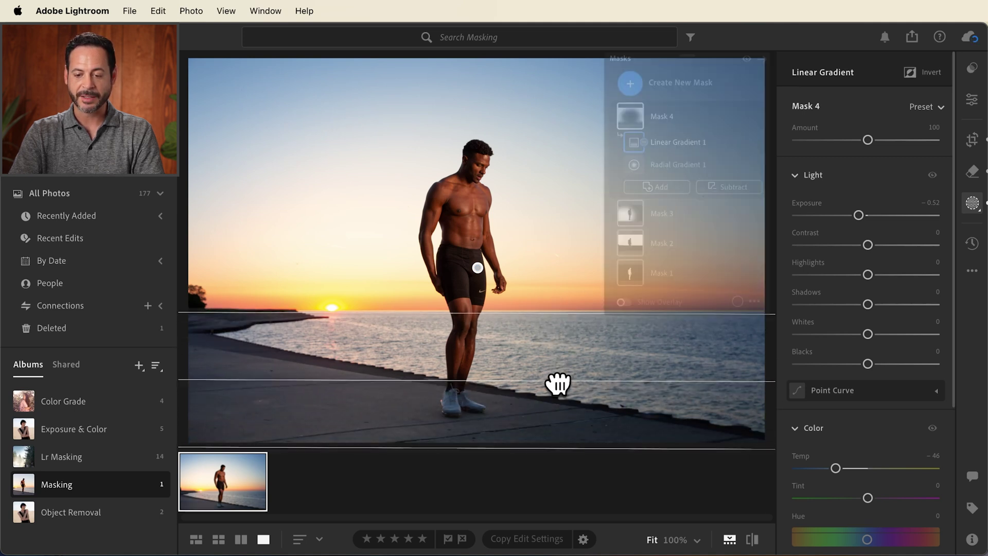
left_click_drag(557, 386, 538, 407)
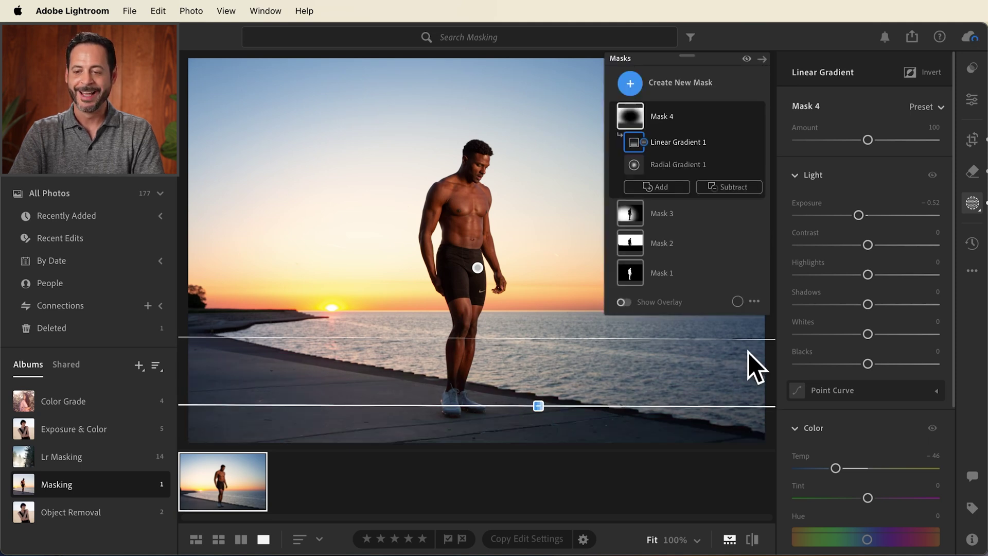
left_click(762, 59)
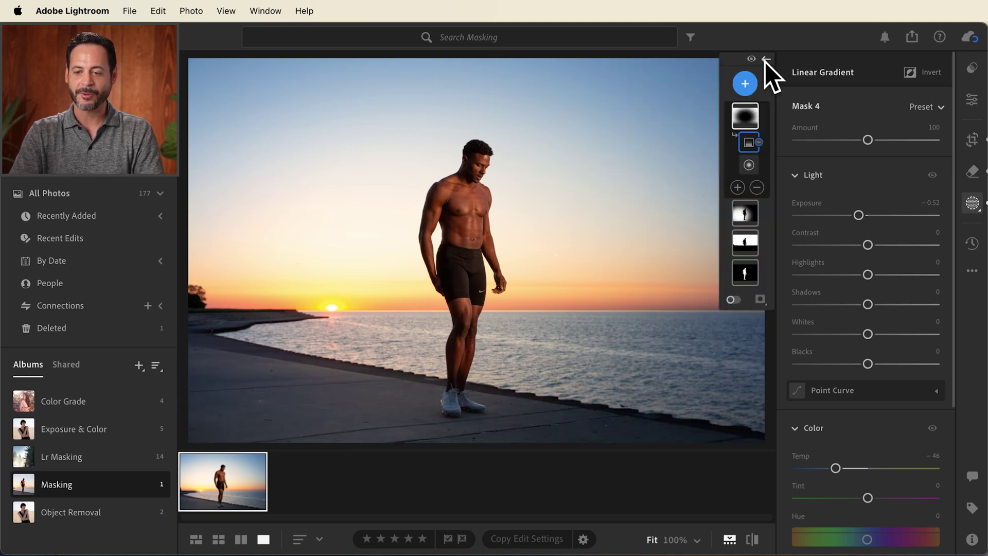
- Exit masking and toggle between the original and edited photo with backslash to compare
left_click(971, 204)
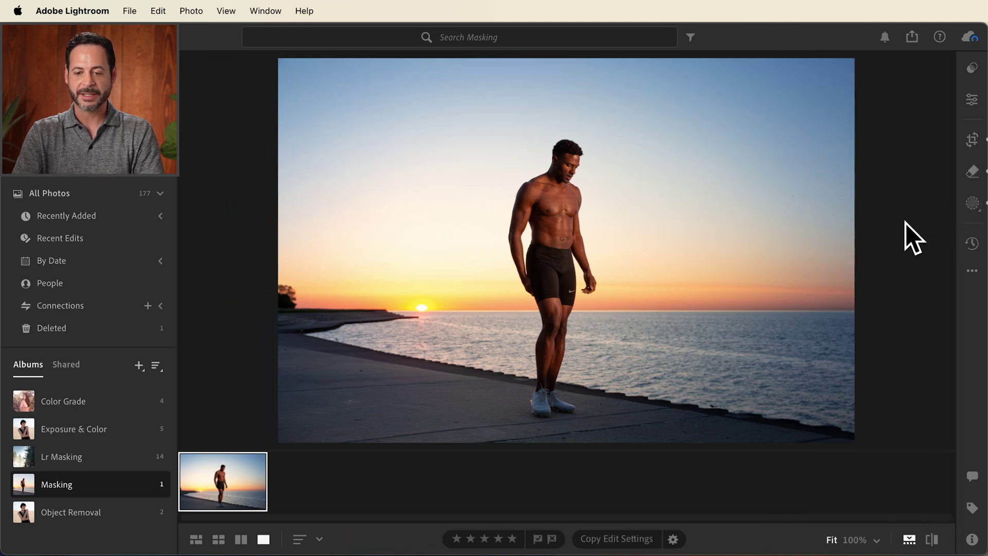
key("backslash")
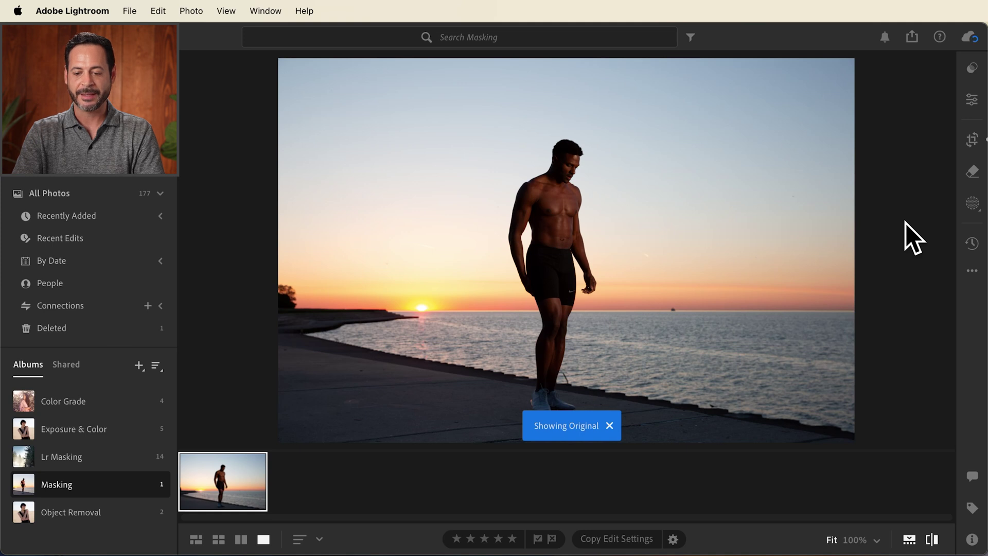
key("backslash")
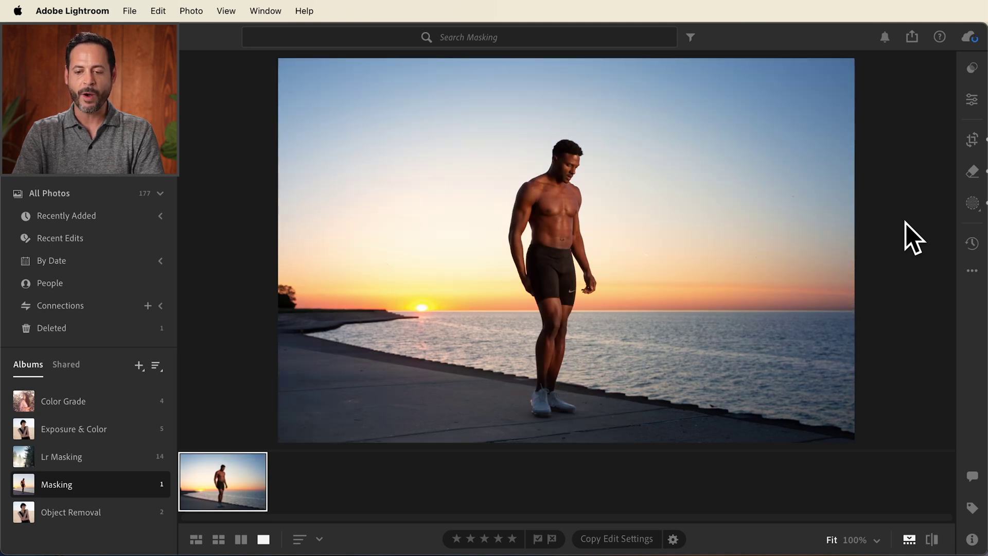
key("backslash")
key("backslash")
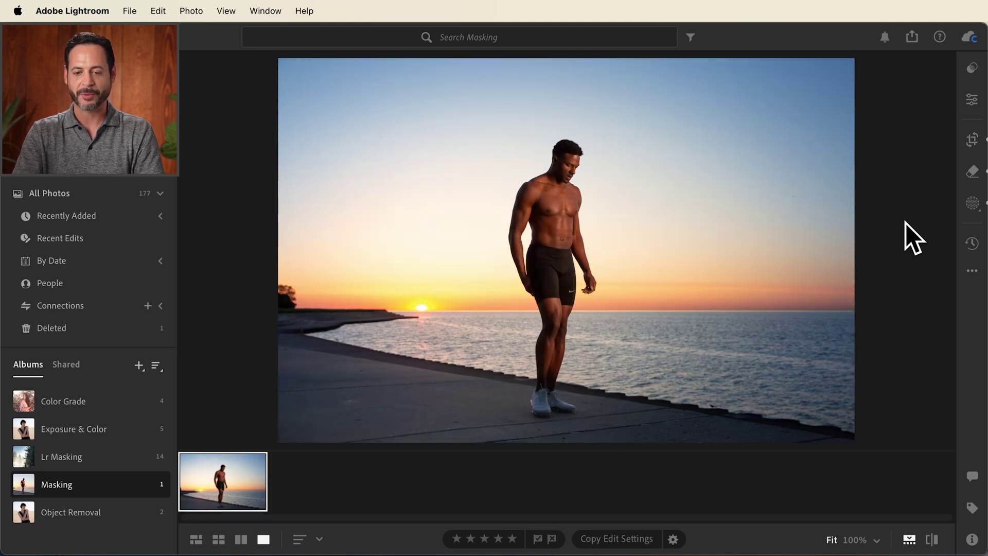